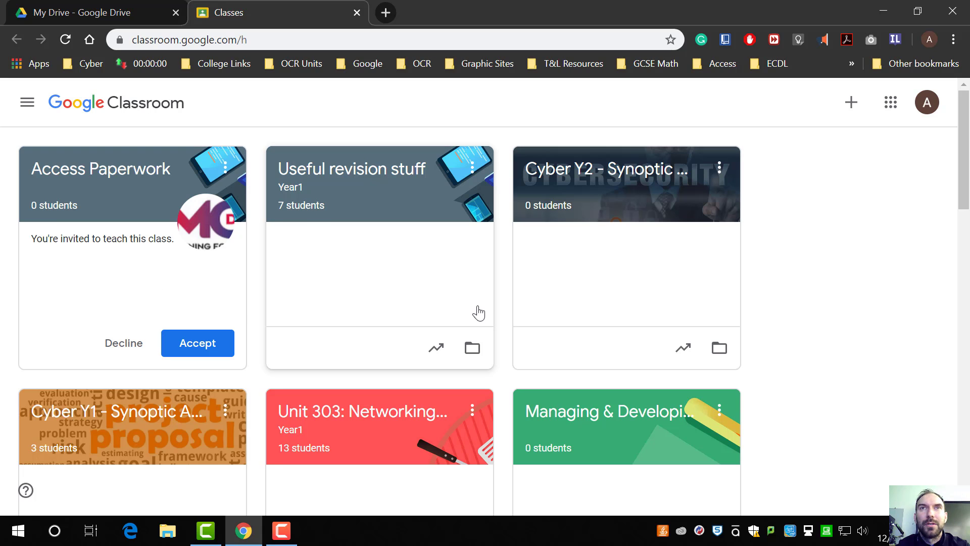
# Step: Look through the existing class cards on the Classes page
pyautogui.scroll(-8, 473, 299)
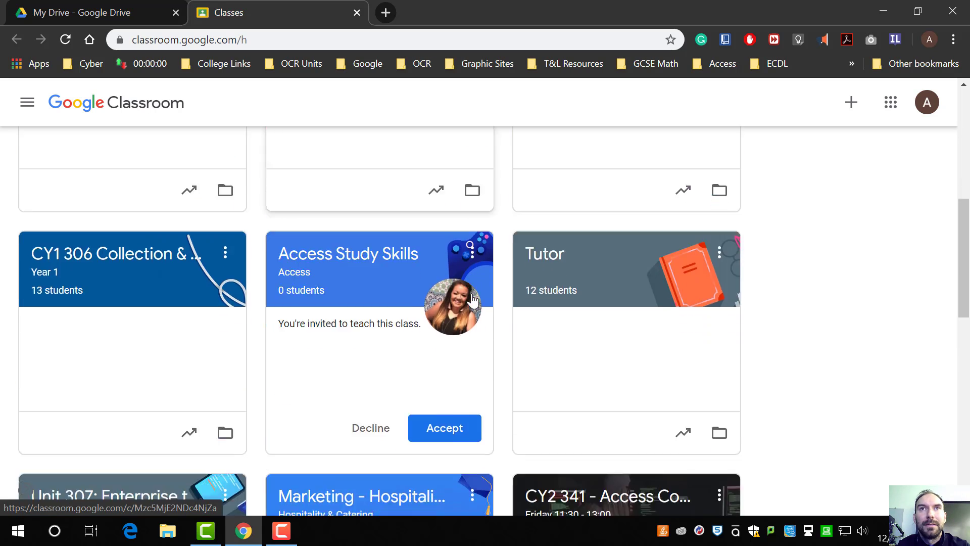
pyautogui.scroll(3, 471, 293)
pyautogui.scroll(-6, 471, 293)
pyautogui.scroll(-6, 468, 292)
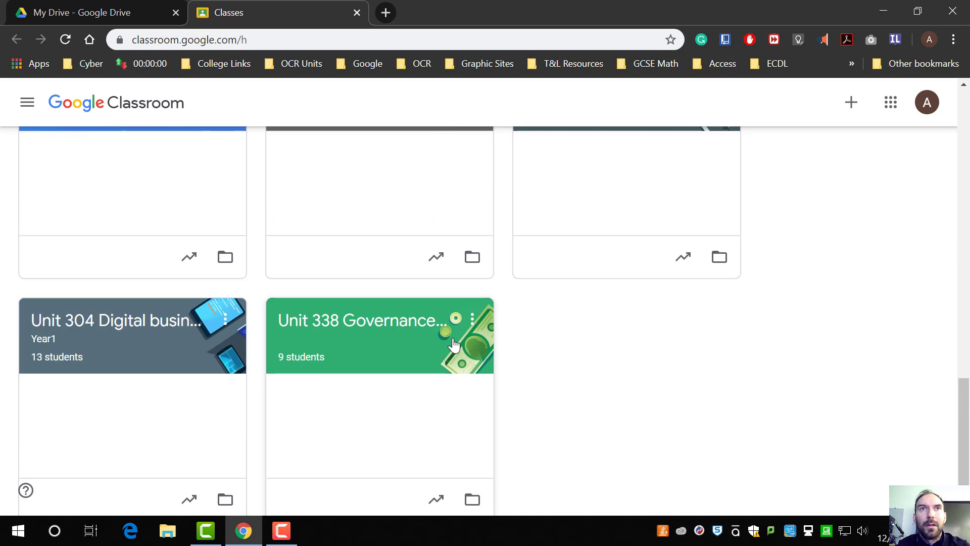
pyautogui.scroll(12, 460, 323)
pyautogui.scroll(3, 457, 344)
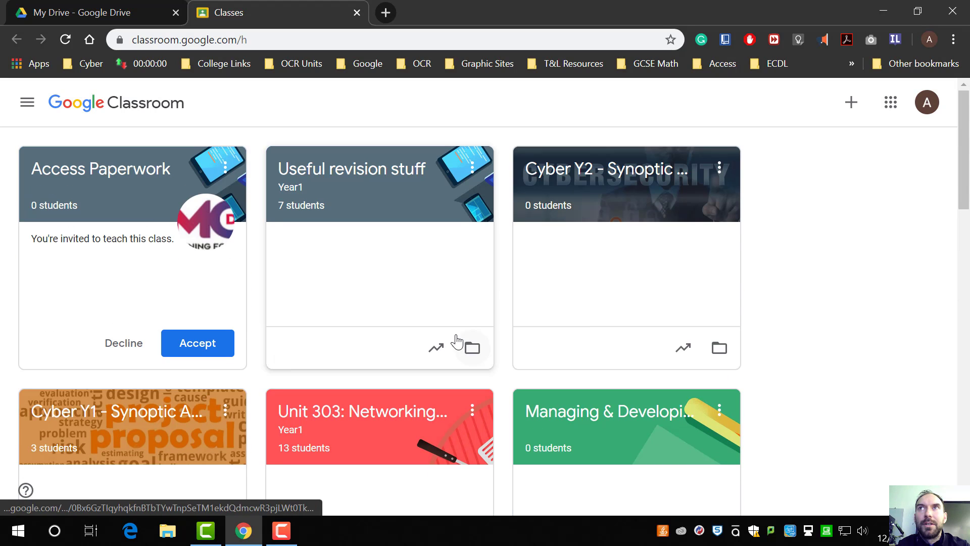
# Step: View the Join class dialog with its class code field and dismiss it
pyautogui.click(849, 108)
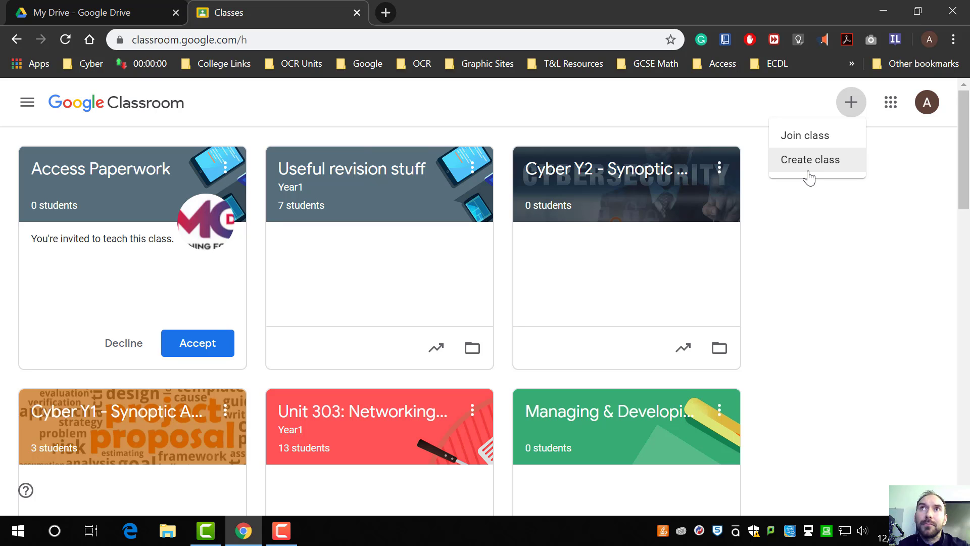
pyautogui.click(830, 145)
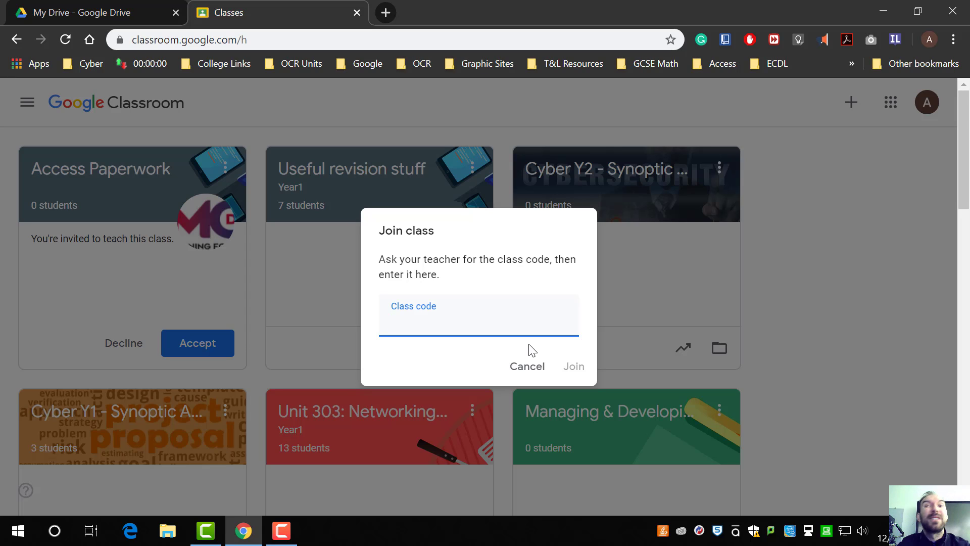
pyautogui.click(521, 374)
# Step: Create a new class named Demo, leaving the section, subject and room blank
pyautogui.click(851, 102)
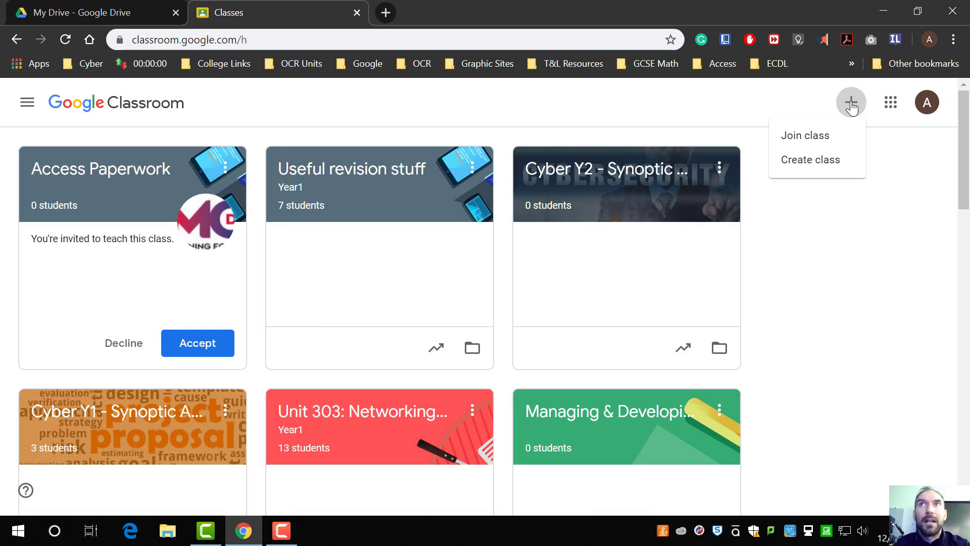
pyautogui.click(829, 171)
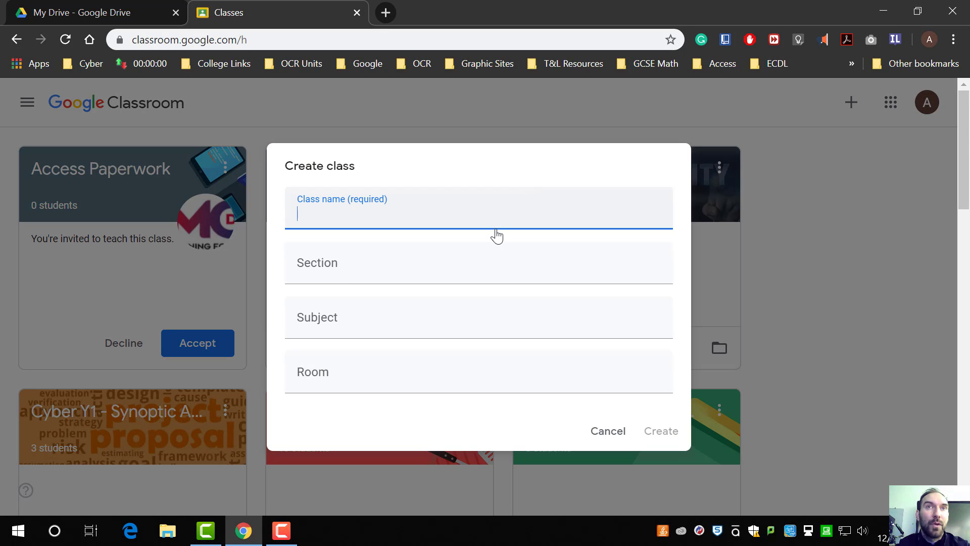
pyautogui.write('Demo')
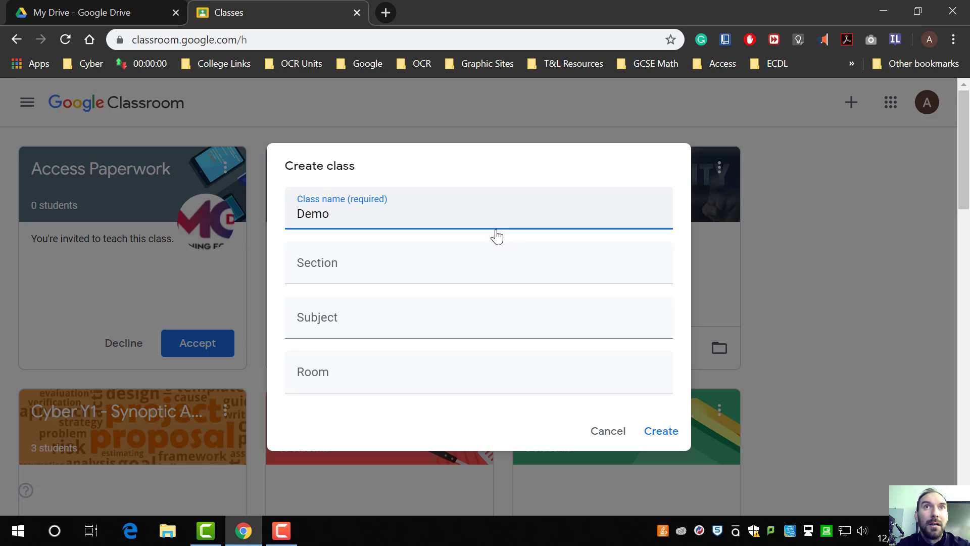
pyautogui.click(412, 270)
pyautogui.click(404, 311)
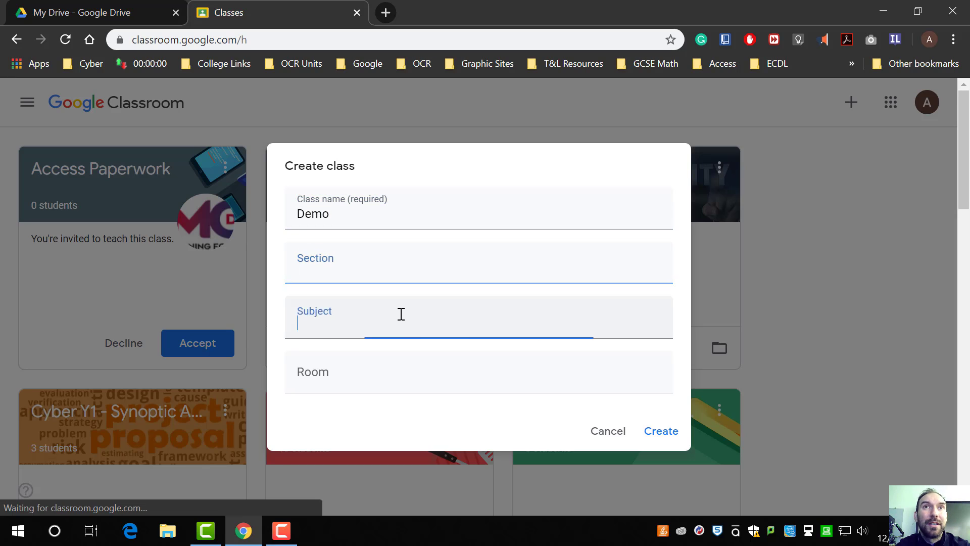
pyautogui.click(388, 373)
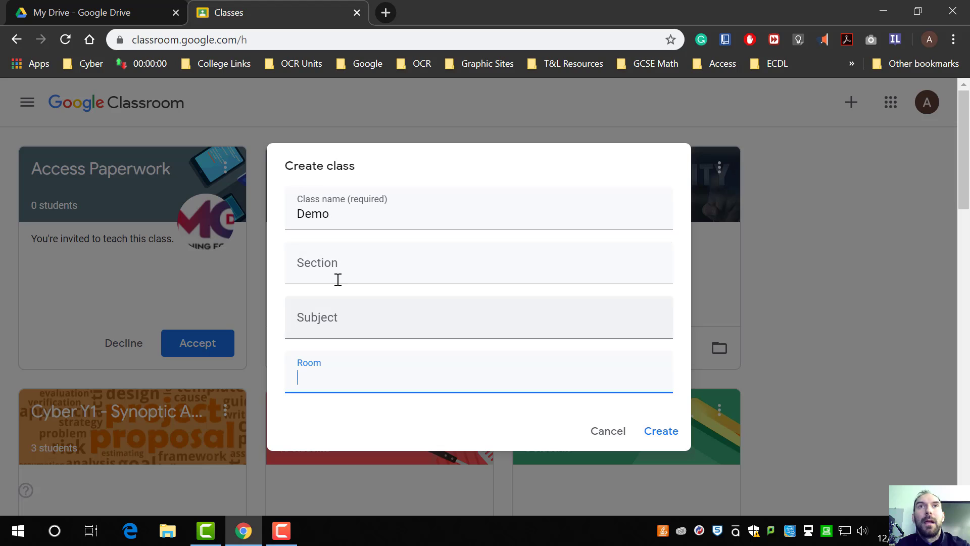
pyautogui.click(334, 259)
pyautogui.click(329, 310)
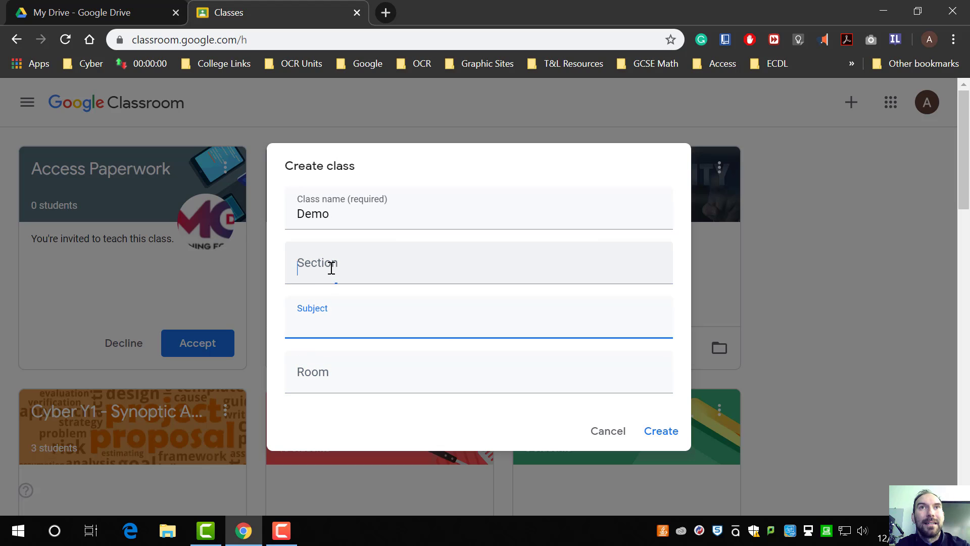
pyautogui.click(332, 269)
pyautogui.click(329, 375)
pyautogui.click(330, 272)
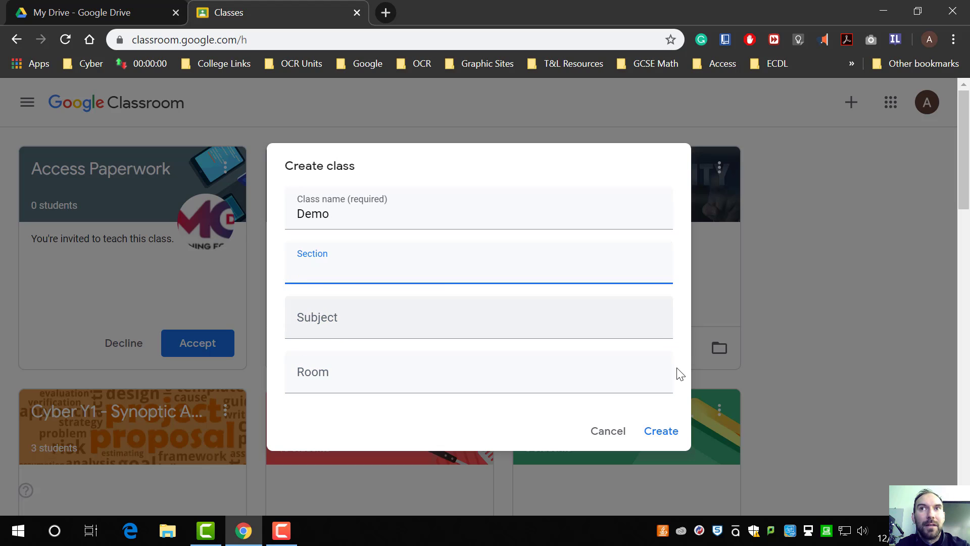
pyautogui.click(676, 439)
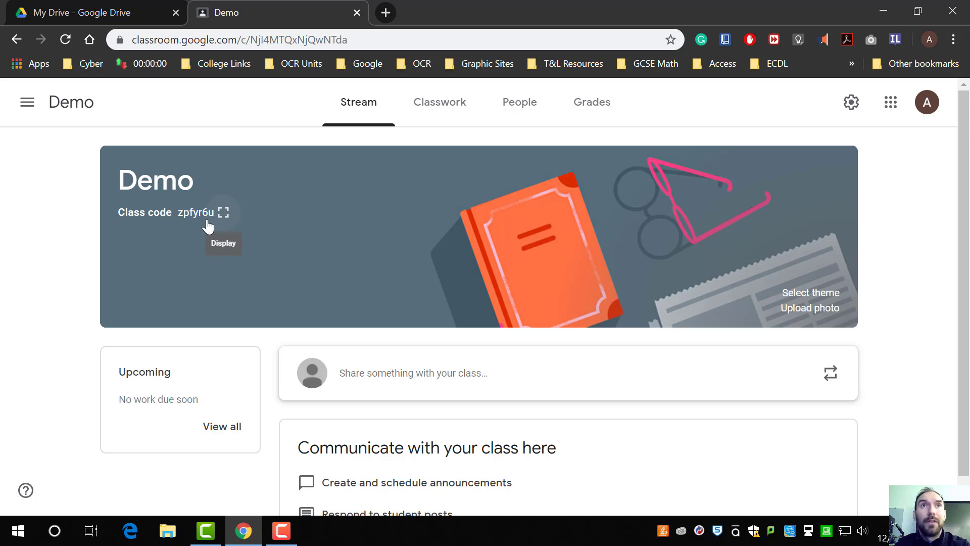
# Step: Display the Demo class code enlarged, highlight its text, and close the enlarged display
pyautogui.doubleClick(183, 214)
pyautogui.click(193, 254)
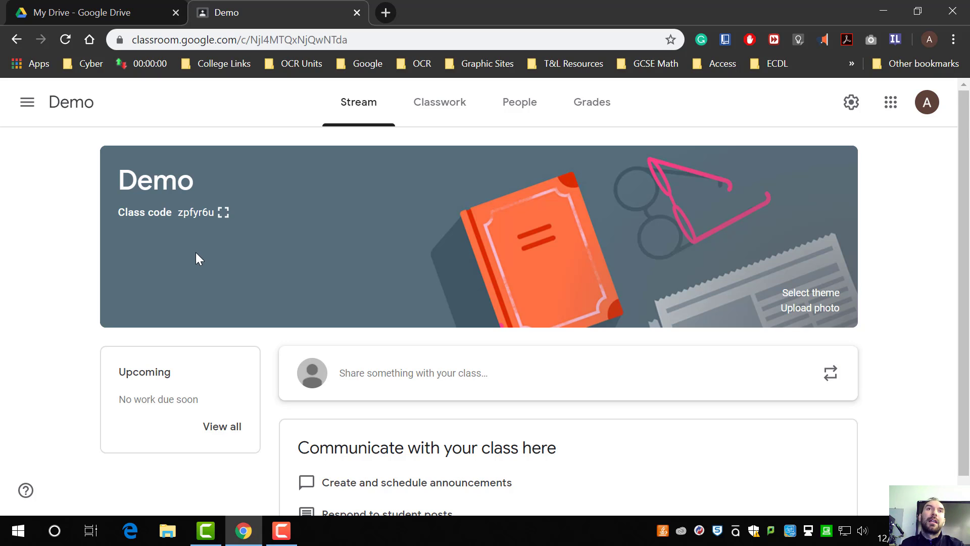
pyautogui.click(221, 221)
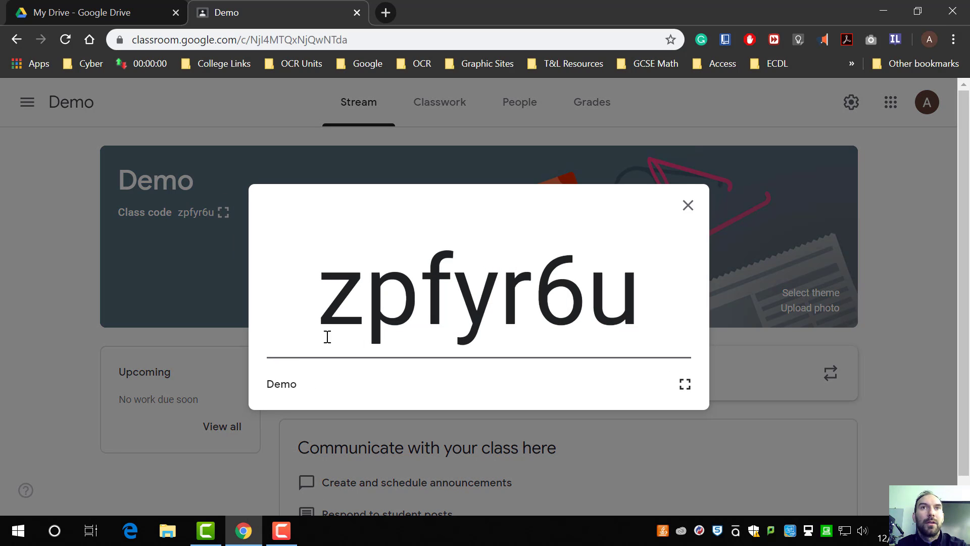
pyautogui.click(692, 206)
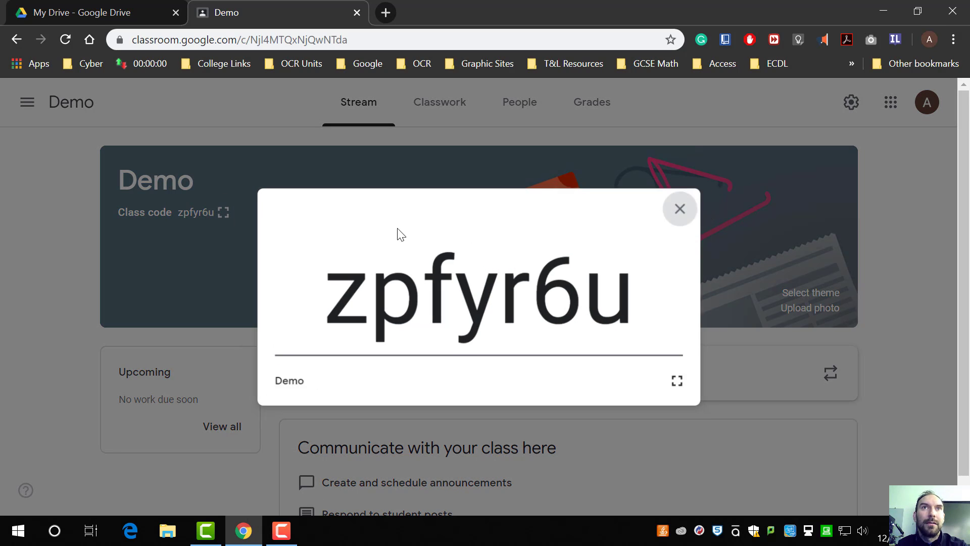
pyautogui.click(222, 212)
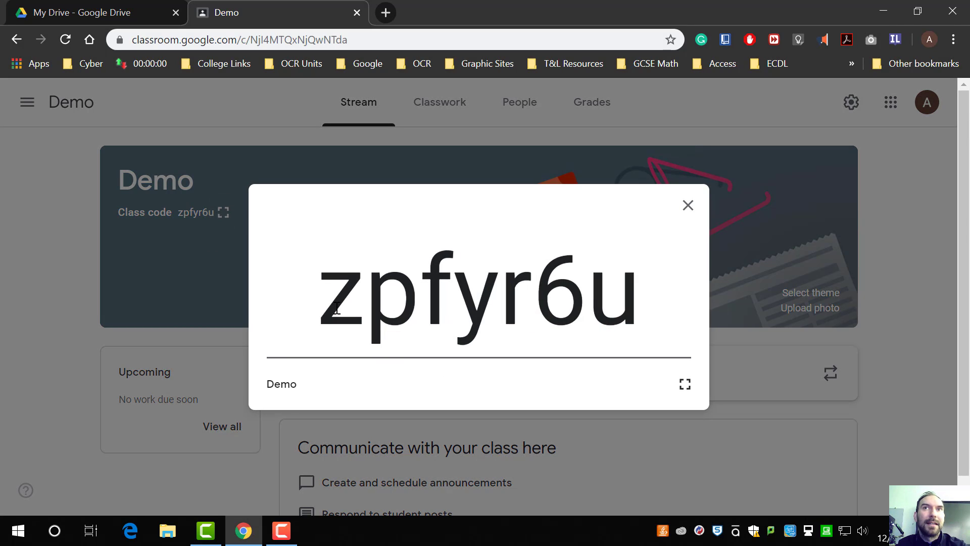
pyautogui.moveTo(336, 308); pyautogui.dragTo(626, 310)
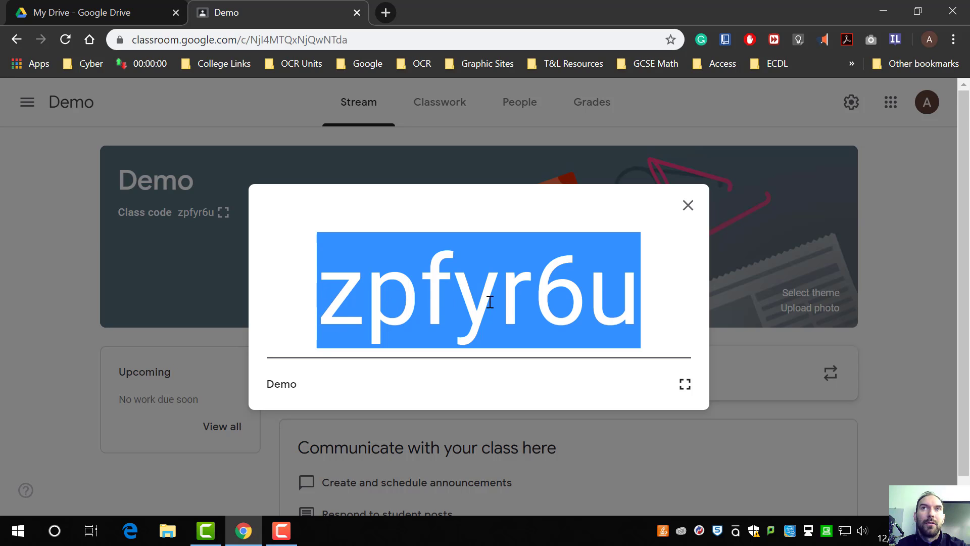
pyautogui.click(673, 298)
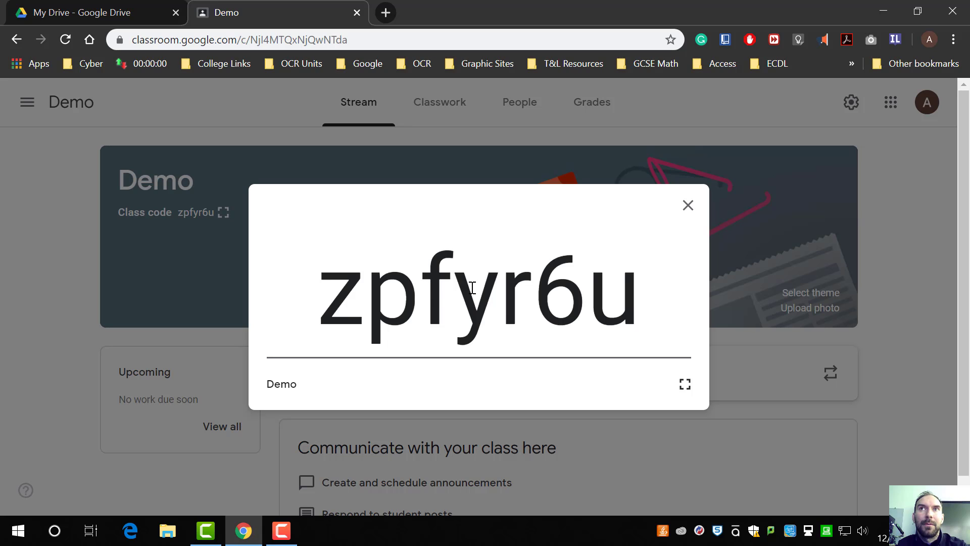
pyautogui.click(687, 208)
# Step: Look over the Demo class stream page, from the class banner to the upcoming work and communication areas
pyautogui.scroll(-1, 202, 318)
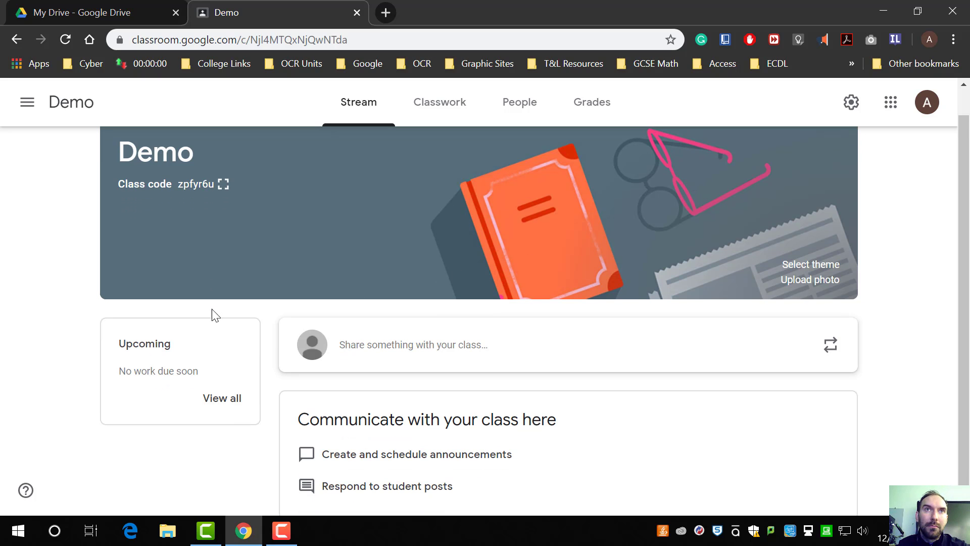
pyautogui.scroll(1, 212, 326)
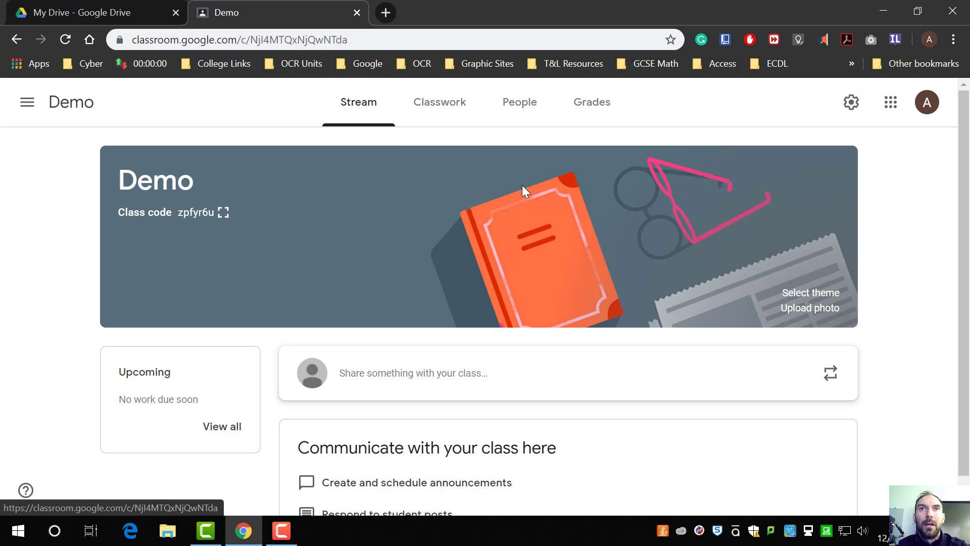
pyautogui.scroll(-1, 420, 368)
pyautogui.scroll(-1, 421, 369)
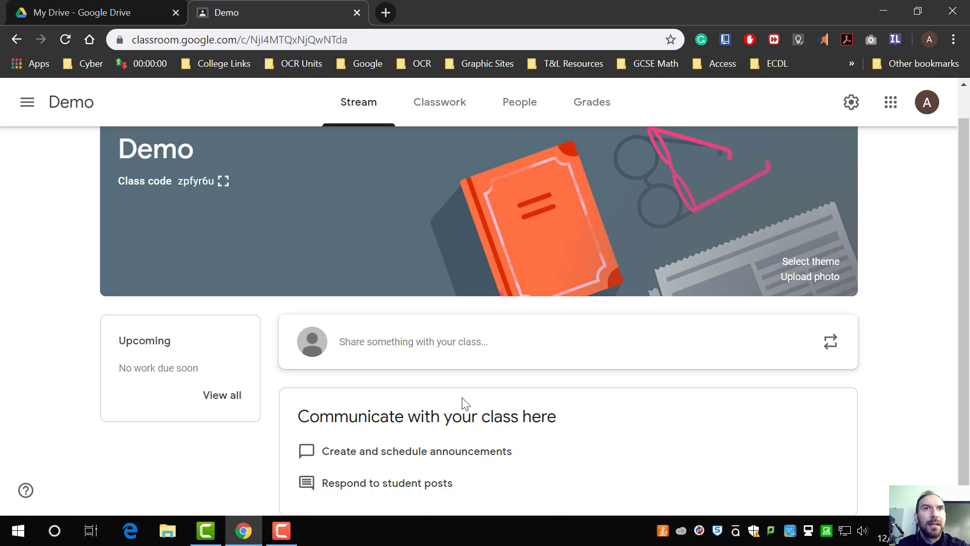
pyautogui.scroll(1, 463, 403)
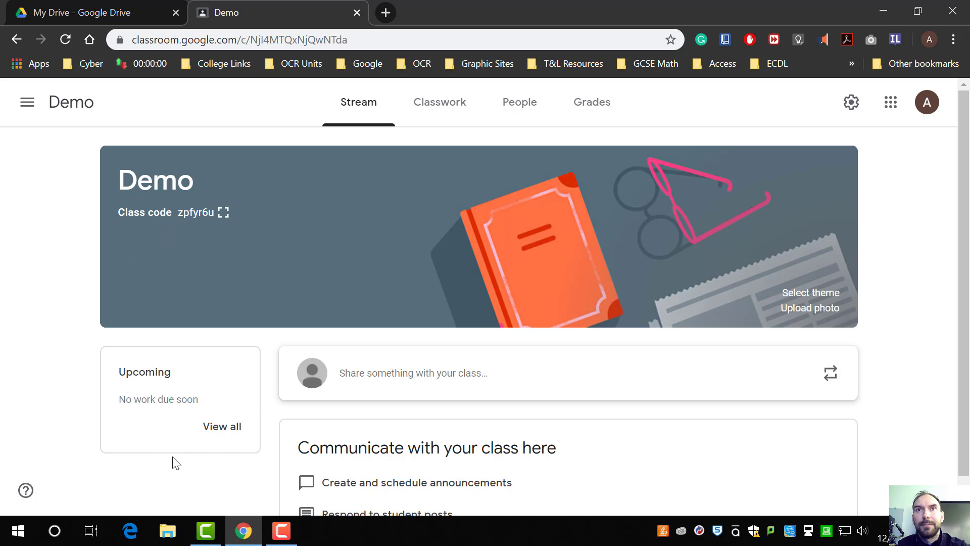
# Step: Open a new post to share with the Demo class and examine its class and student audience choices
pyautogui.click(409, 384)
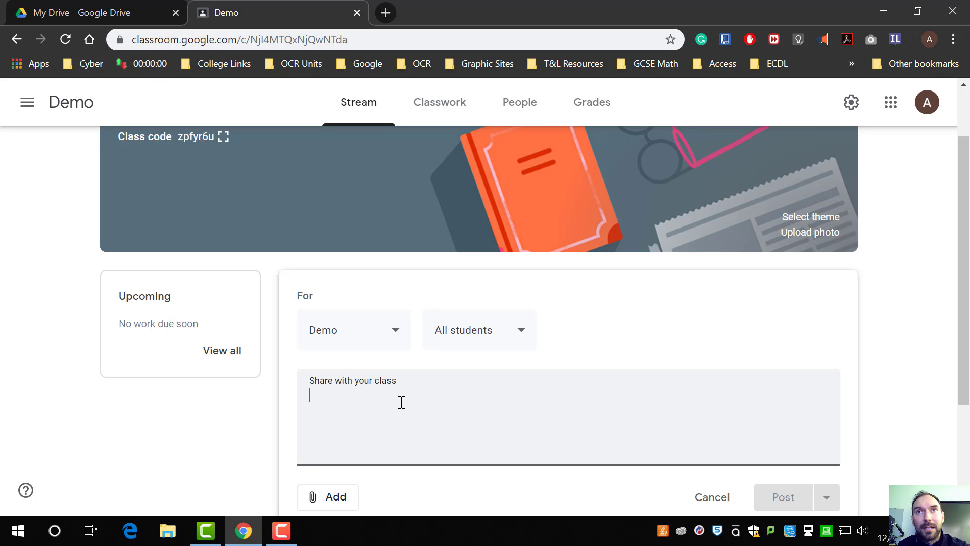
pyautogui.click(396, 343)
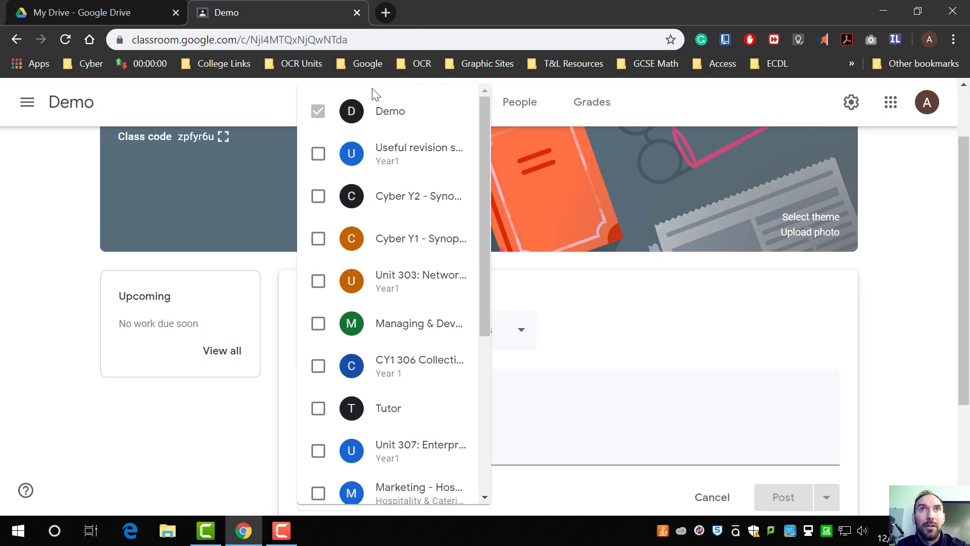
pyautogui.click(665, 343)
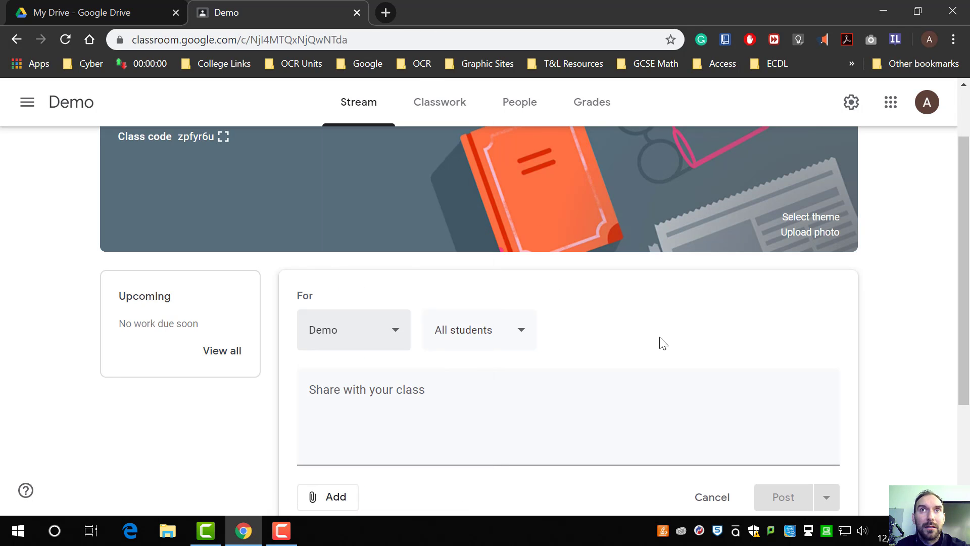
pyautogui.click(513, 344)
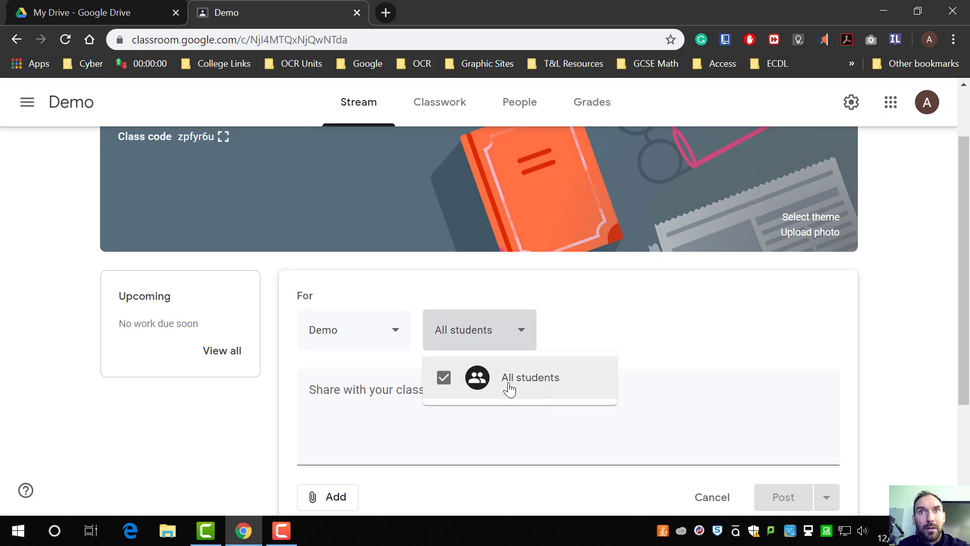
pyautogui.click(588, 321)
pyautogui.scroll(-3, 589, 326)
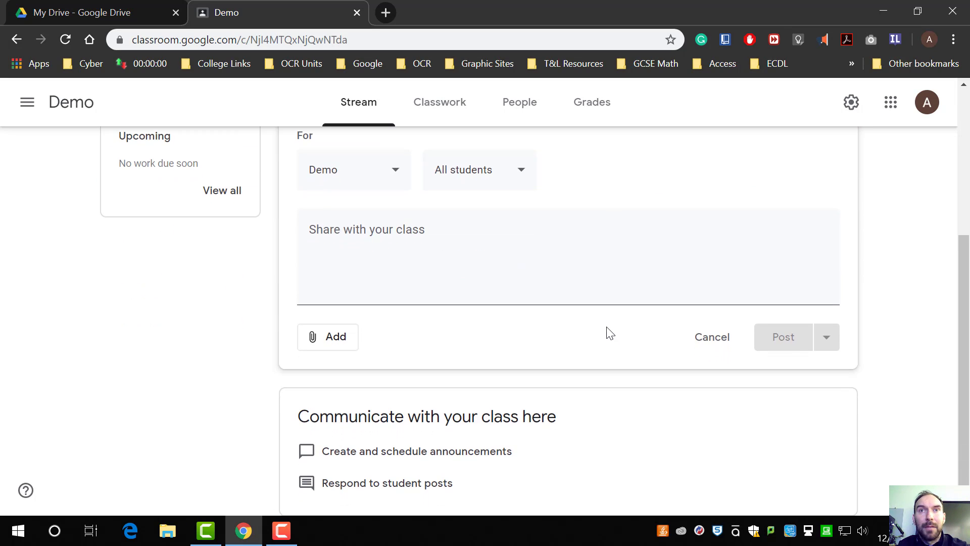
# Step: Open the class theme gallery and look through the General, English & History, and Math & Science banner themes
pyautogui.scroll(5, 606, 329)
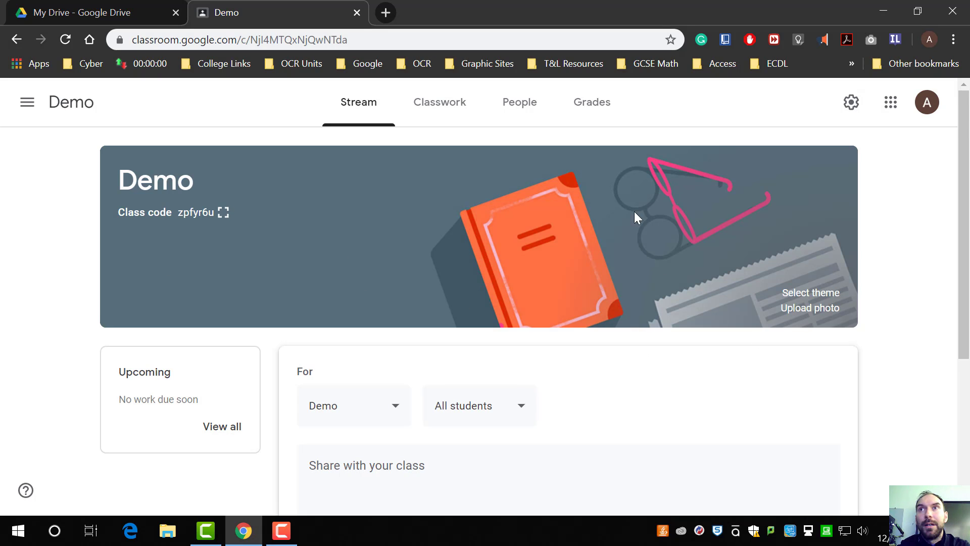
pyautogui.click(826, 294)
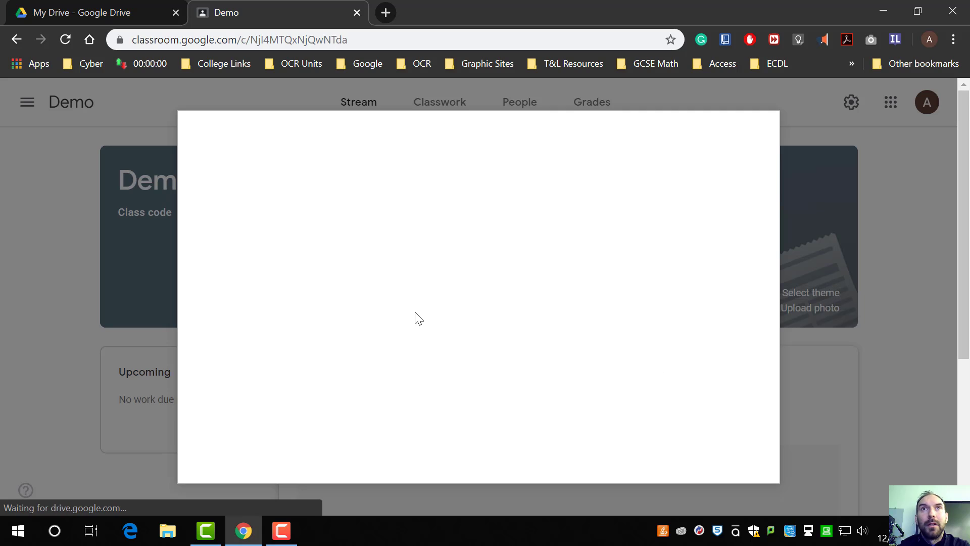
pyautogui.scroll(-5, 325, 303)
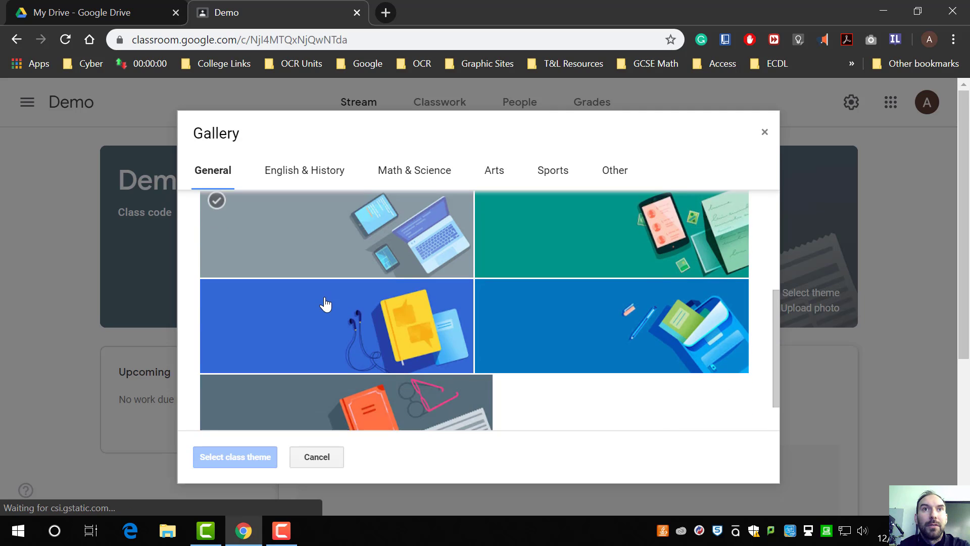
pyautogui.scroll(5, 325, 304)
pyautogui.click(290, 166)
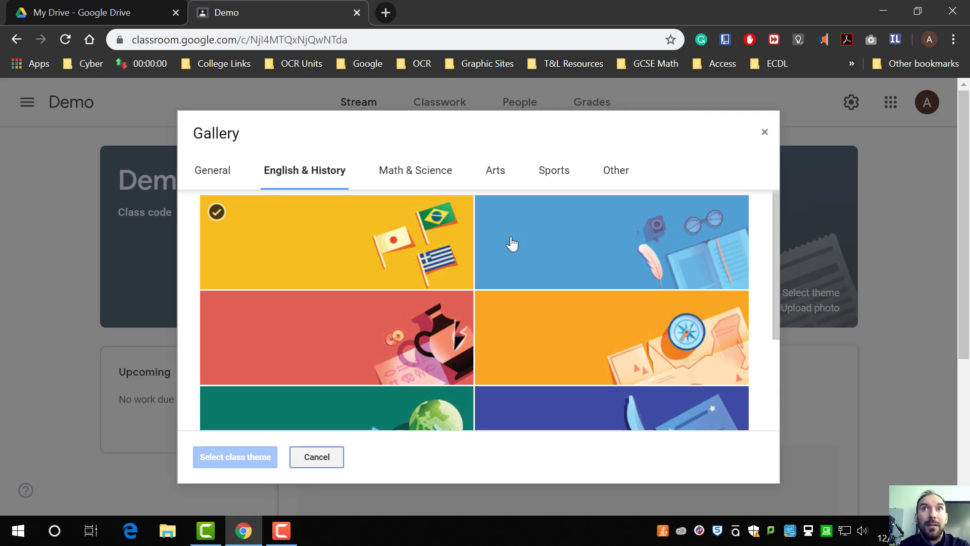
pyautogui.scroll(-3, 512, 244)
pyautogui.scroll(3, 571, 316)
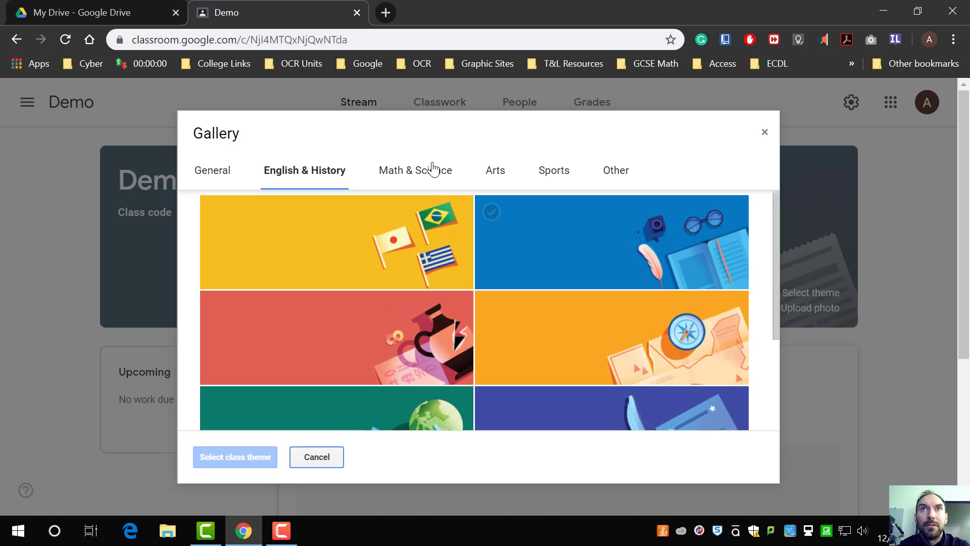
pyautogui.click(433, 167)
pyautogui.scroll(-1, 323, 283)
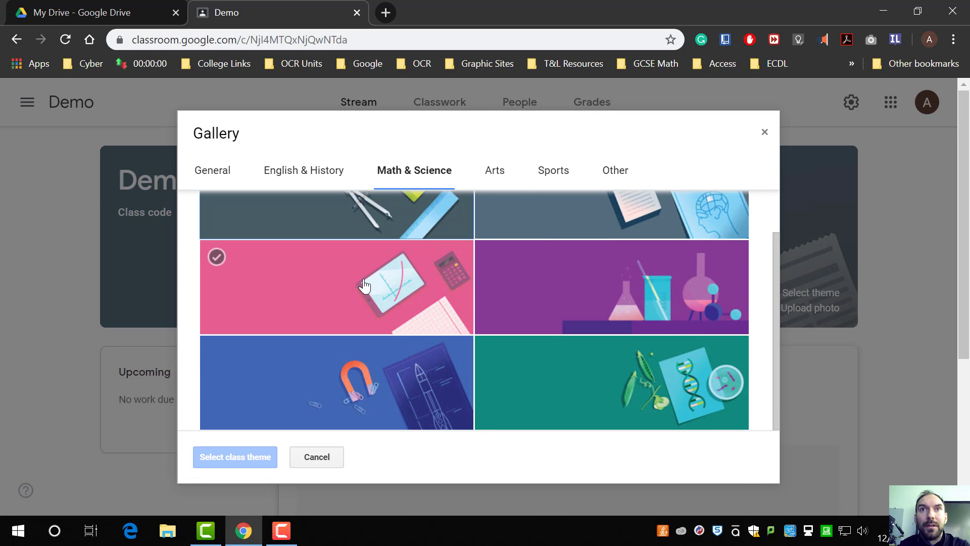
# Step: Set the class theme to the red popcorn and tickets banner from the Arts themes
pyautogui.click(495, 175)
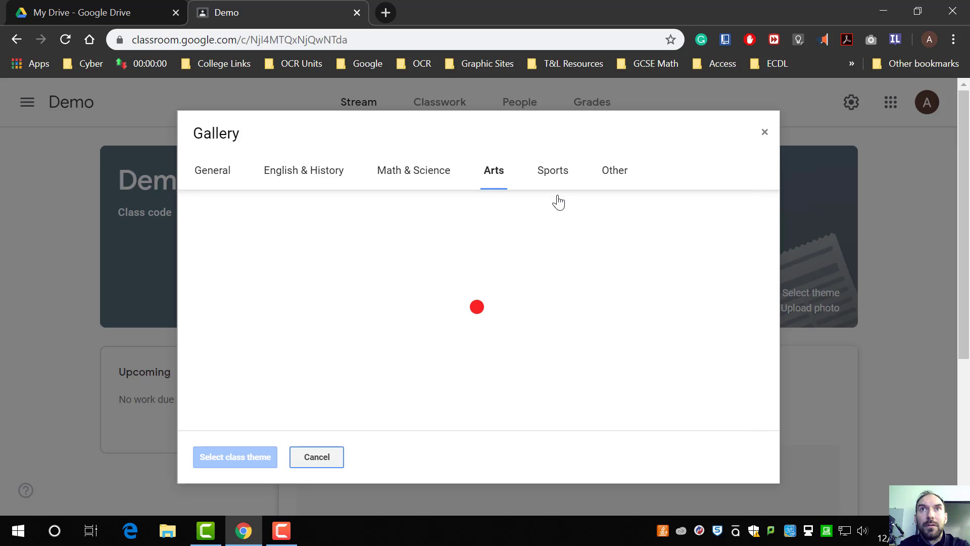
pyautogui.scroll(-4, 695, 273)
pyautogui.scroll(4, 694, 272)
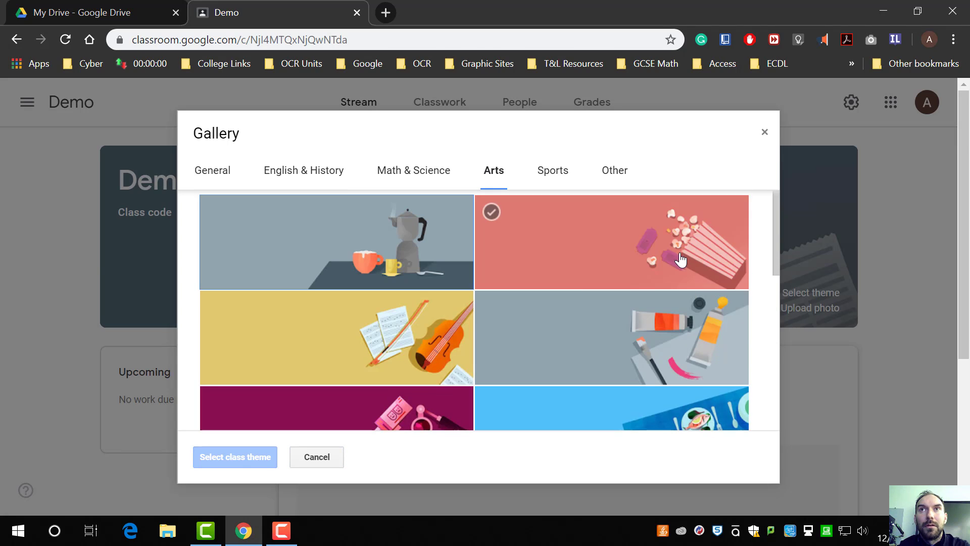
pyautogui.click(695, 273)
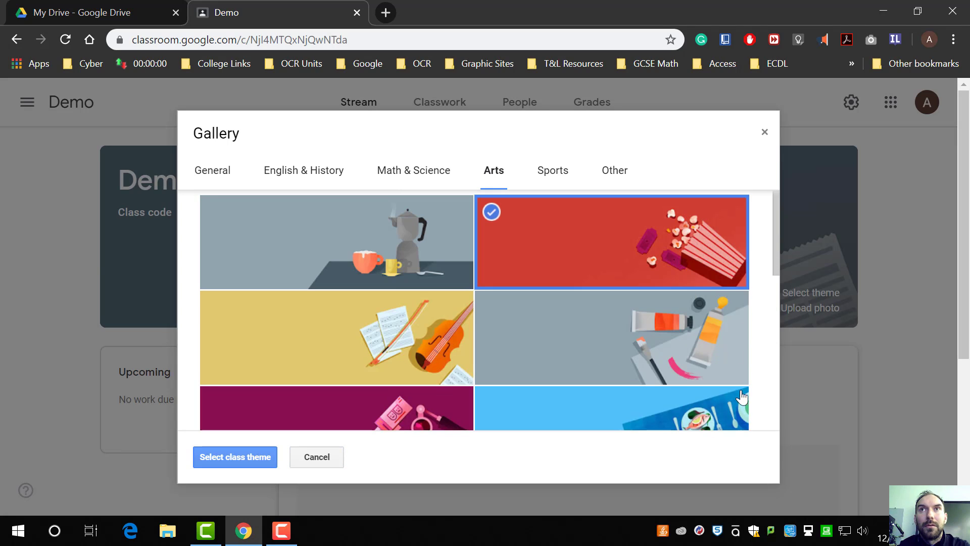
pyautogui.click(225, 458)
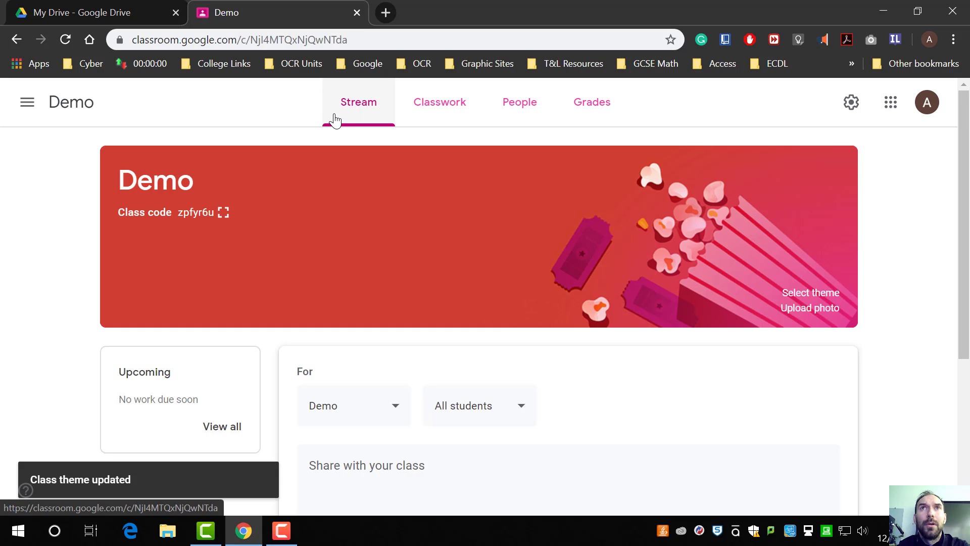
# Step: View the Demo class's Classwork, People and Grades pages in turn, and return to Classwork
pyautogui.click(431, 106)
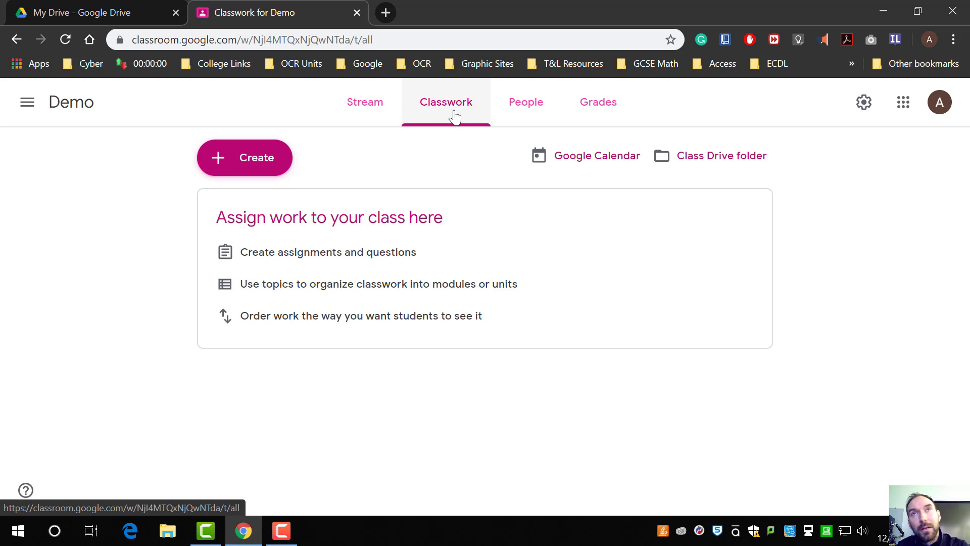
pyautogui.click(531, 109)
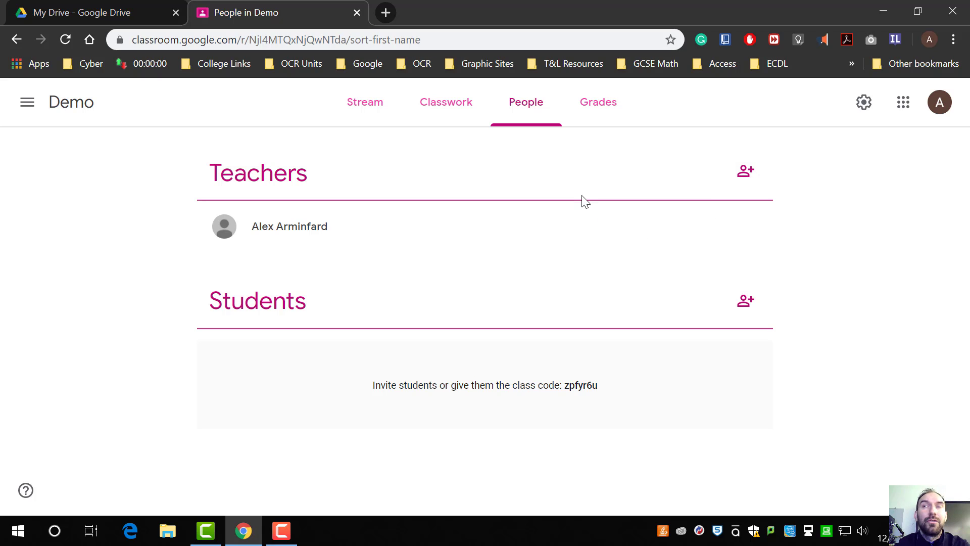
pyautogui.click(609, 96)
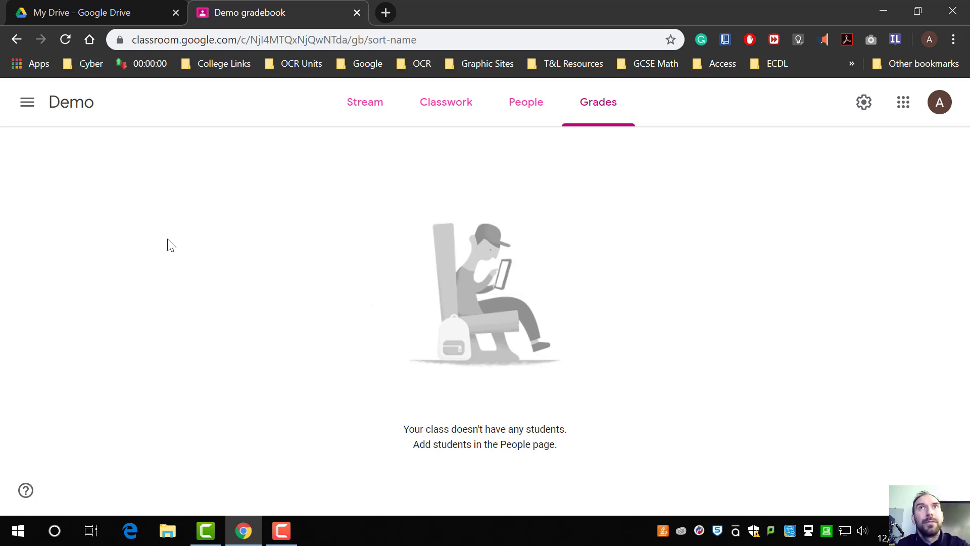
pyautogui.click(454, 117)
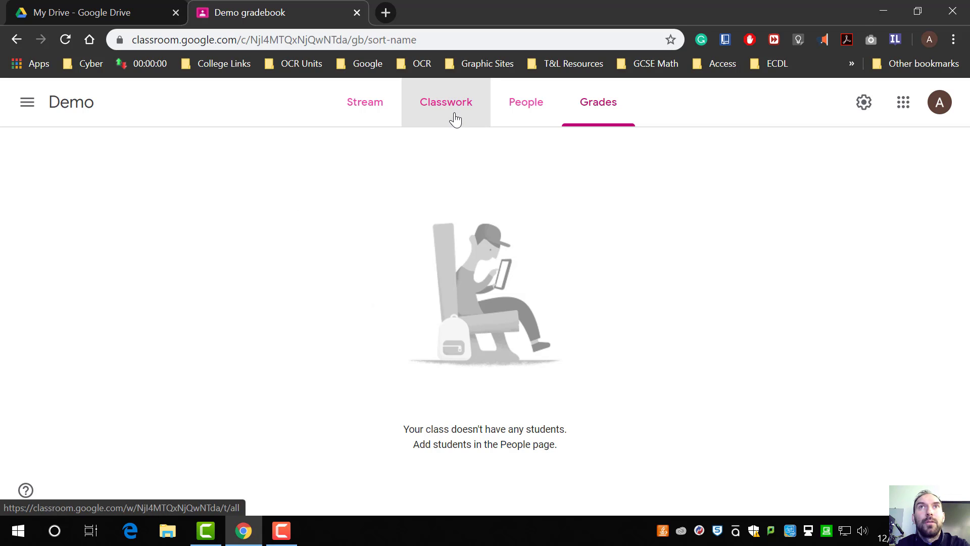